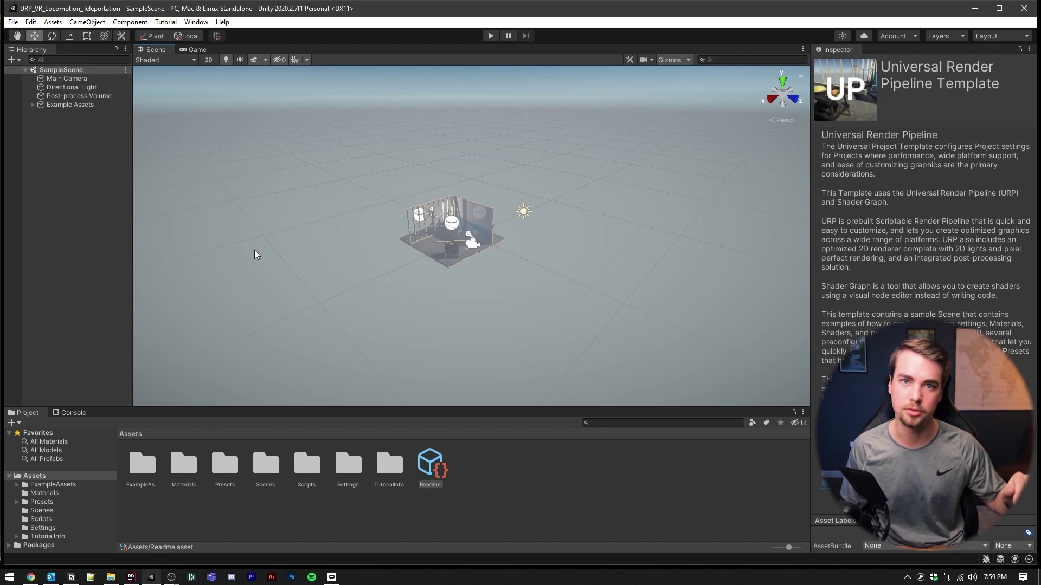
Open the Edit menu from Unity's menu bar with Alt+E
key(alt+e)
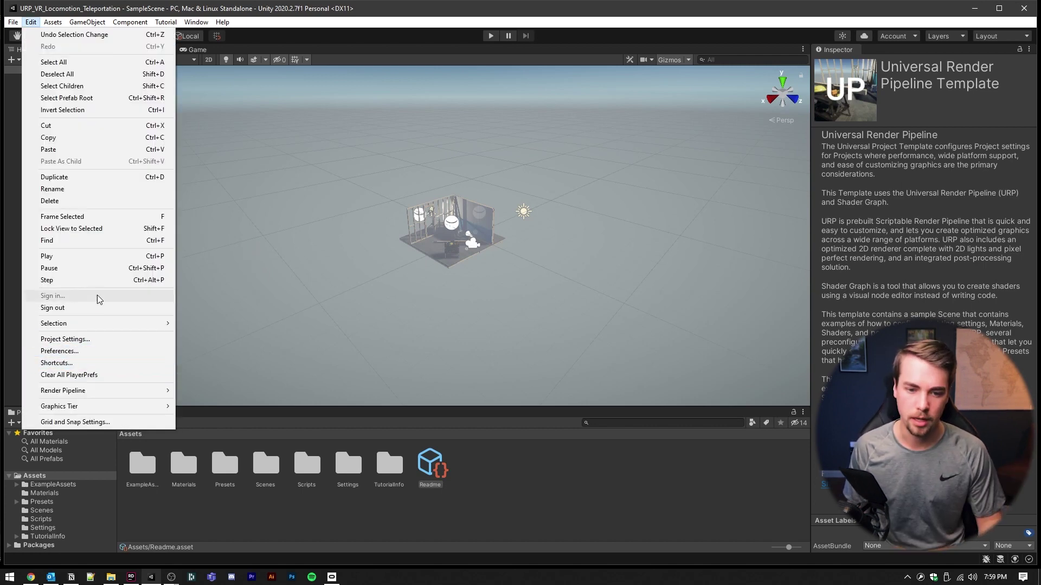
Tick Enable Preview Packages in the Package Manager project settings and accept the warning
click(88, 340)
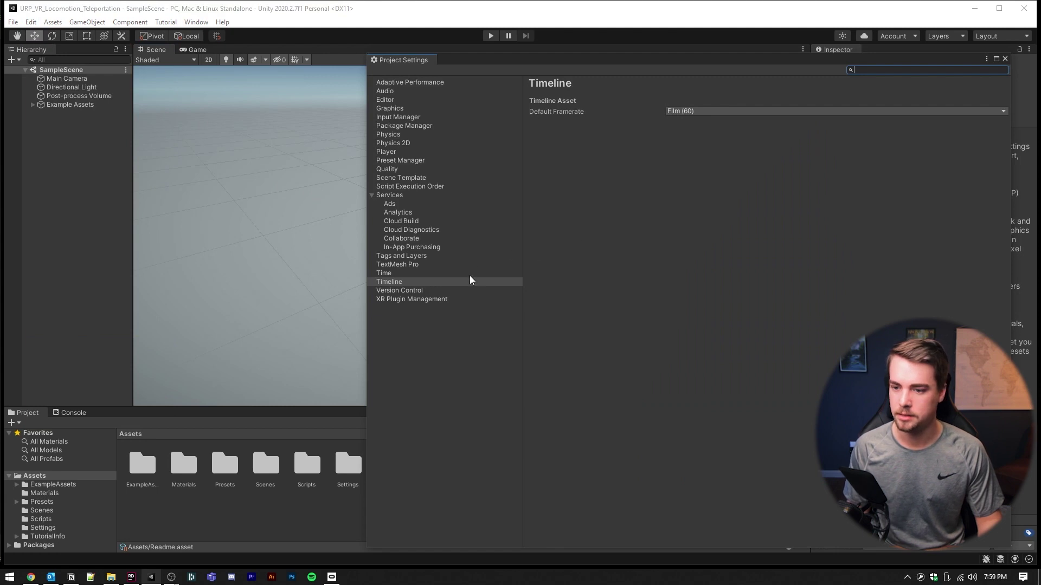
click(428, 126)
click(627, 286)
click(558, 312)
List the Unity Registry packages in Package Manager and install the OpenXR Plugin
click(195, 22)
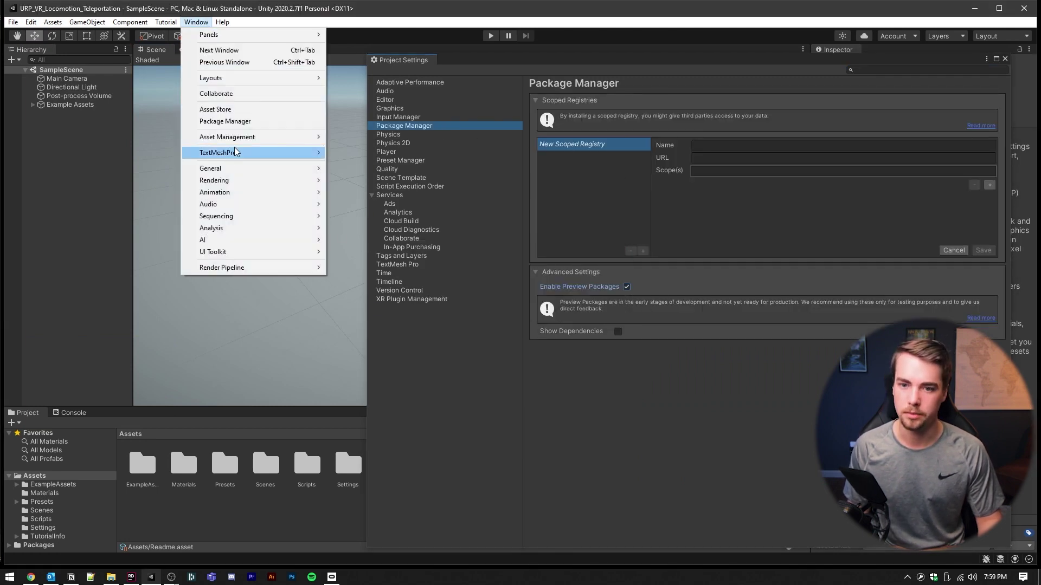
click(251, 121)
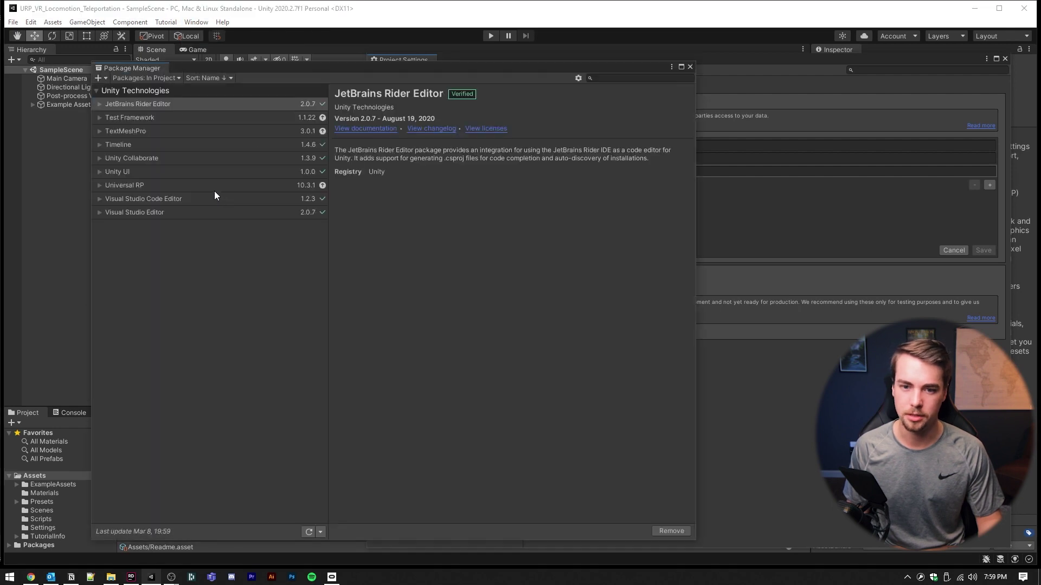
click(145, 78)
click(170, 95)
scroll(260, 295, down, 10)
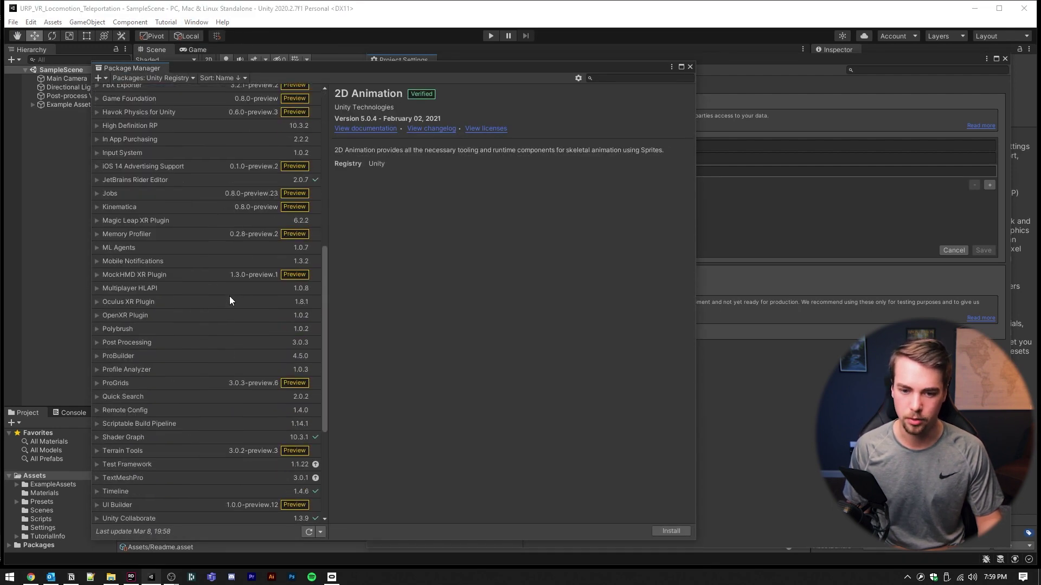
click(154, 316)
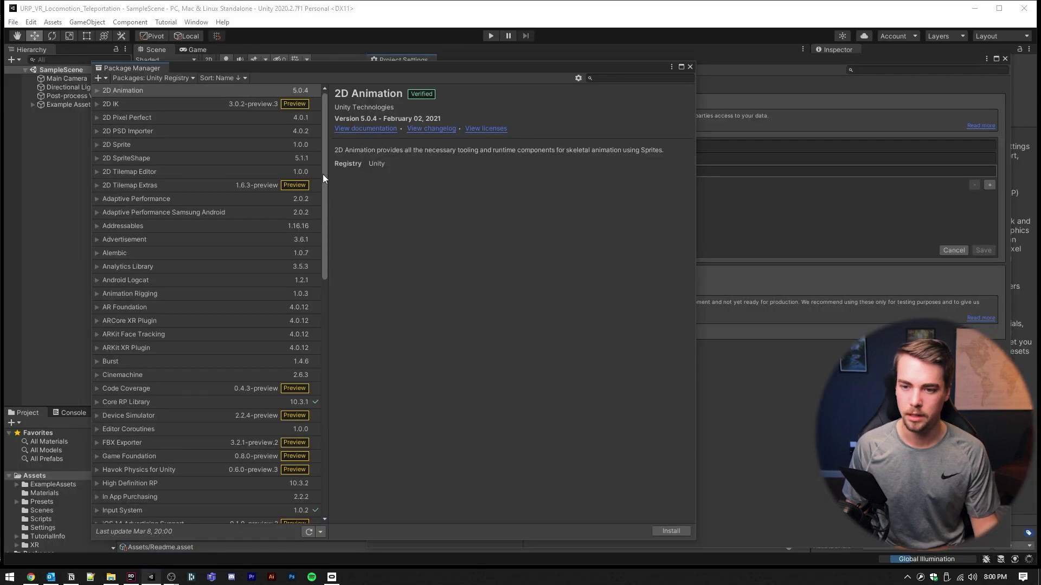
drag(323, 174, 292, 443)
Install the XR Interaction Toolkit and import its Default Input Actions sample
click(146, 503)
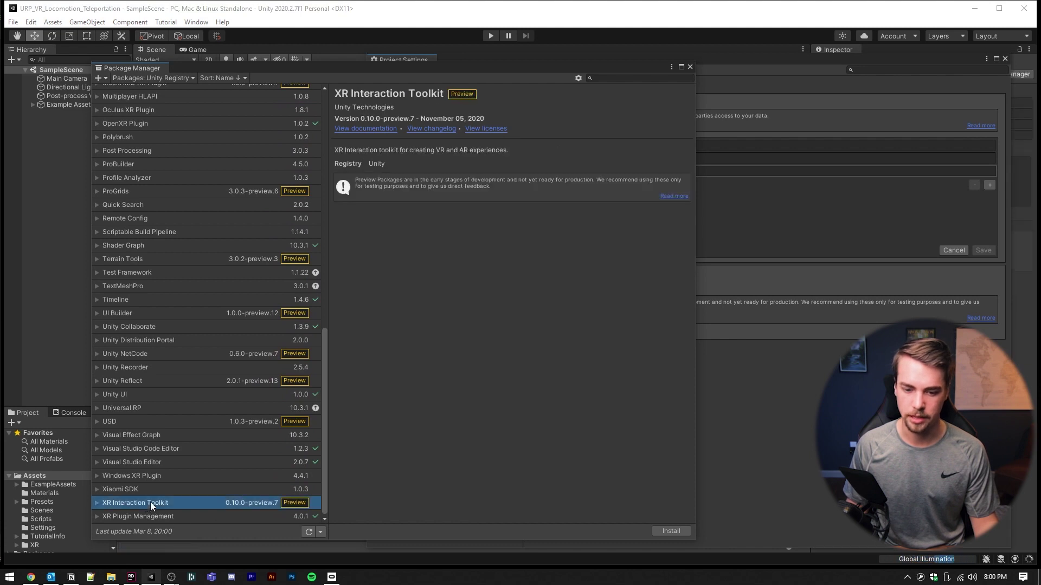
click(678, 532)
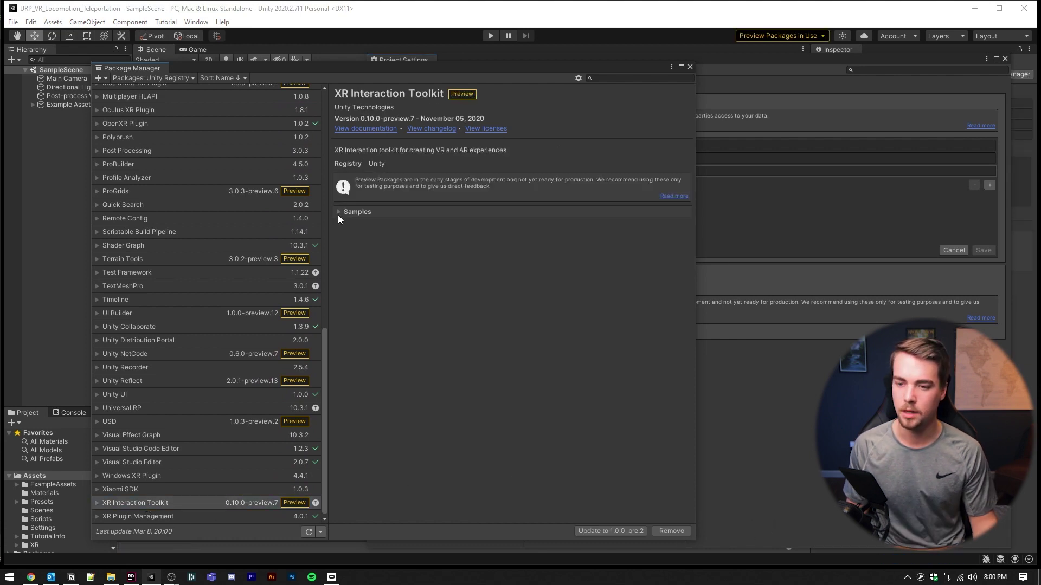
click(337, 212)
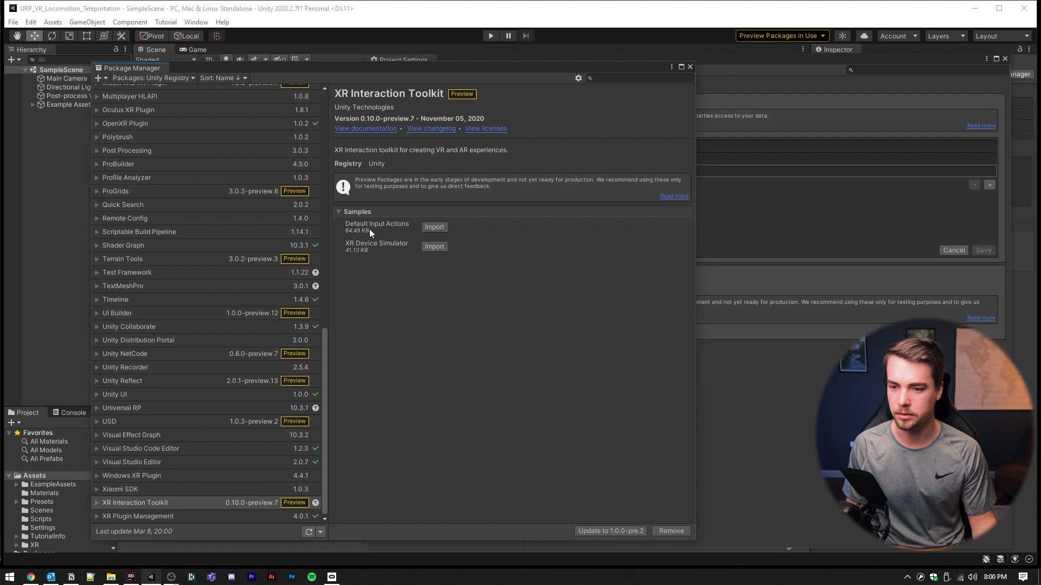
click(434, 227)
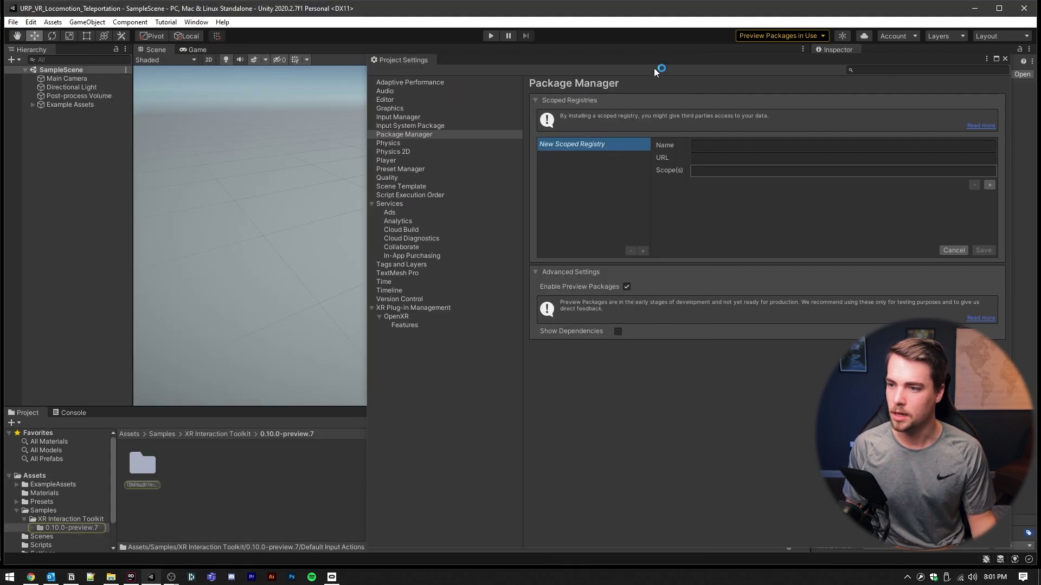
Fix all OpenXR validation issues and enable the Oculus Touch Controller Profile feature
drag(790, 60, 615, 47)
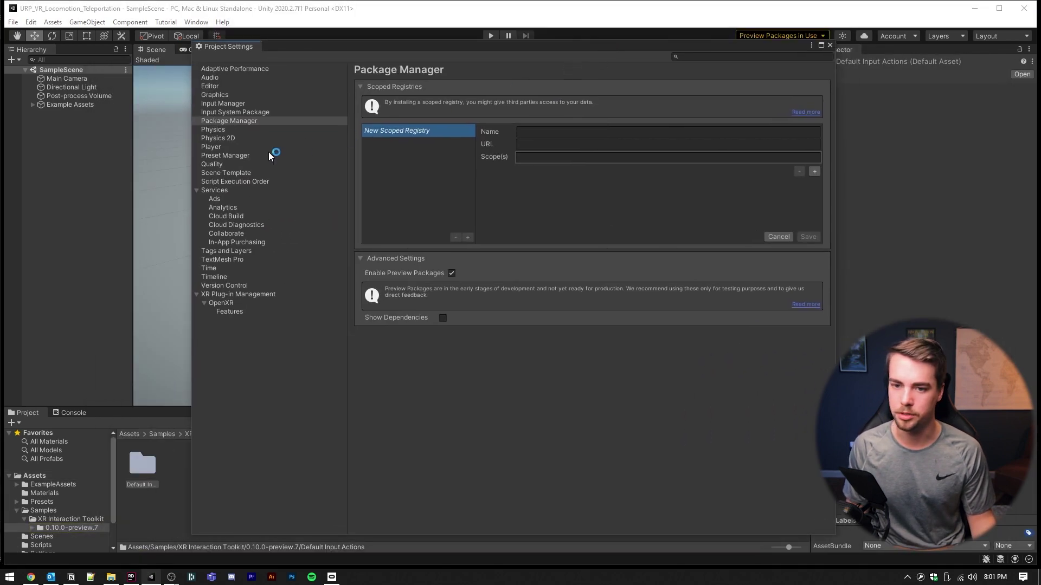
click(233, 295)
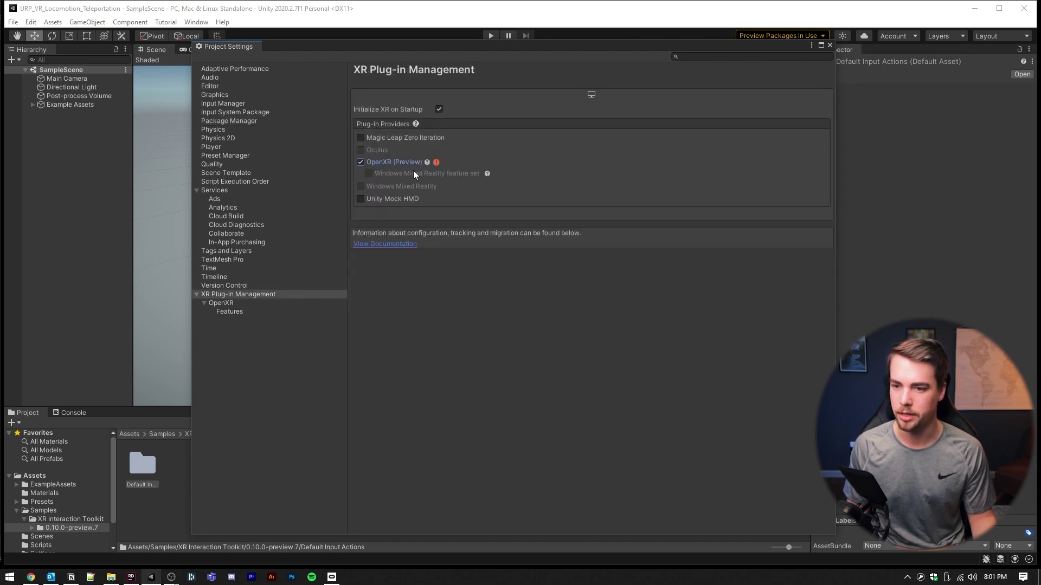
click(436, 163)
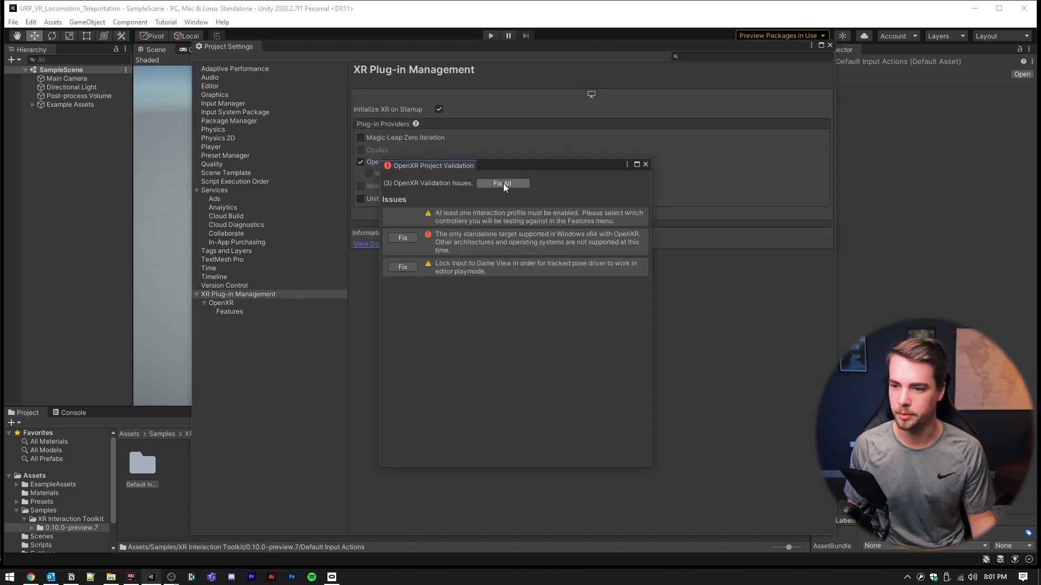
click(235, 312)
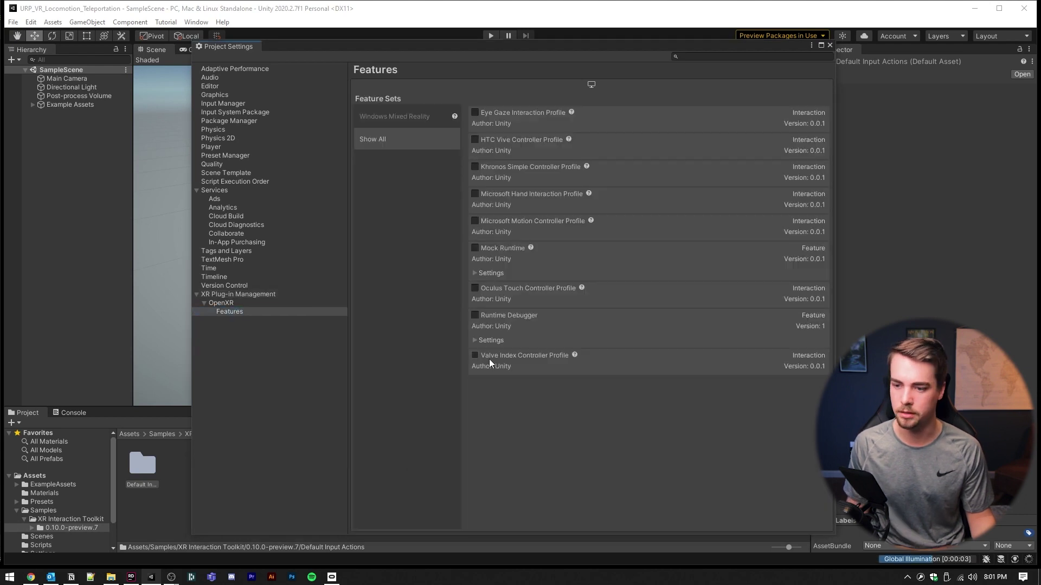
click(475, 289)
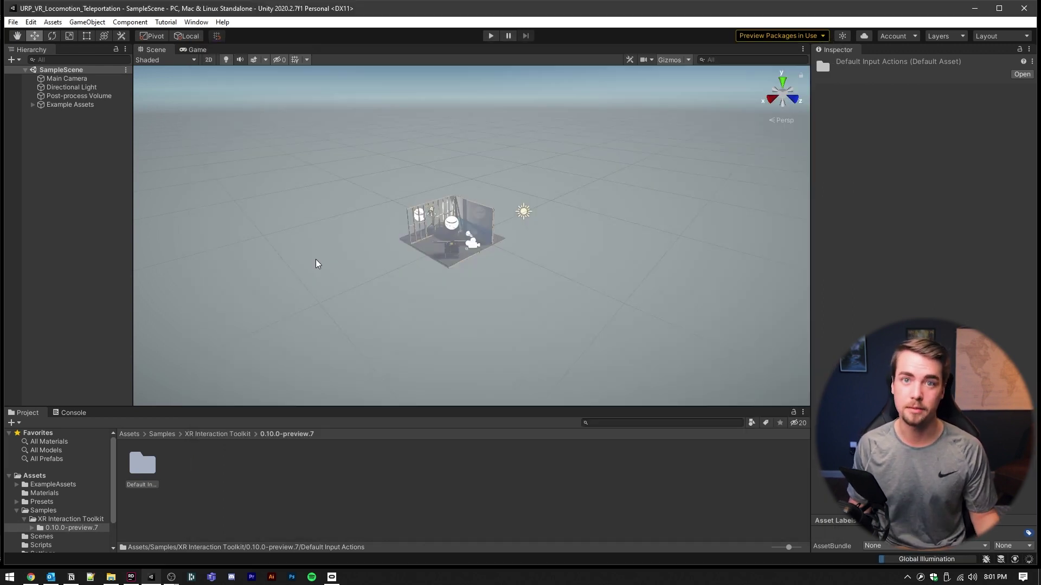
Browse to Assets/Samples/XR Interaction Toolkit/0.10.0-preview.7/Default Input Actions
alt+drag(505, 249, 468, 242)
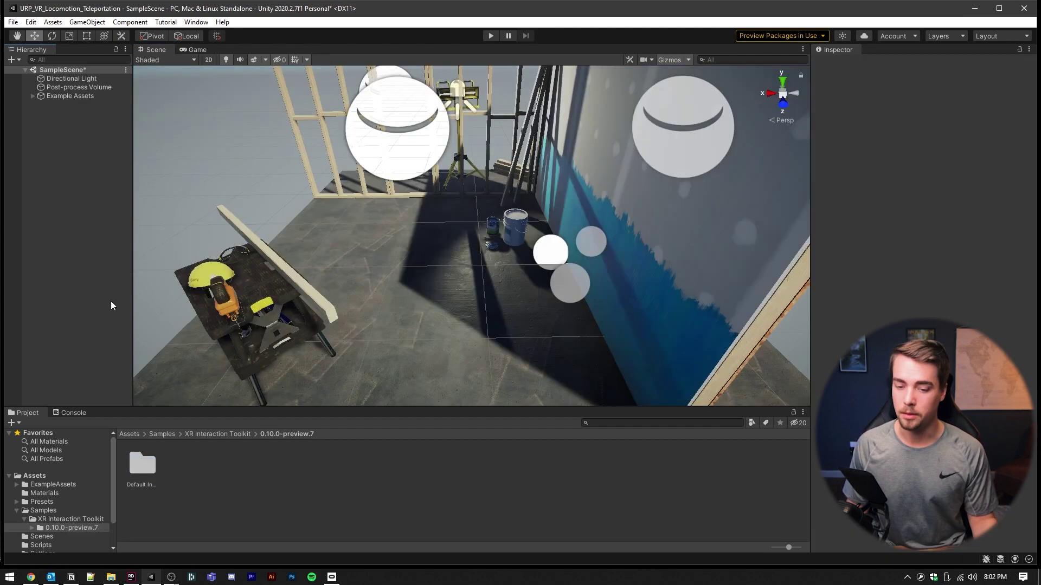
double_click(141, 467)
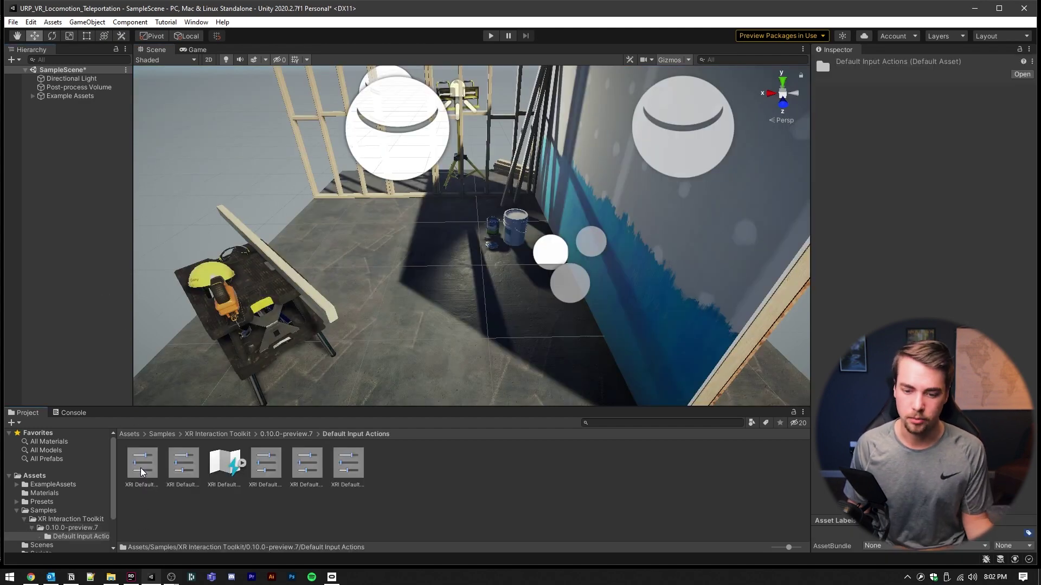
click(33, 477)
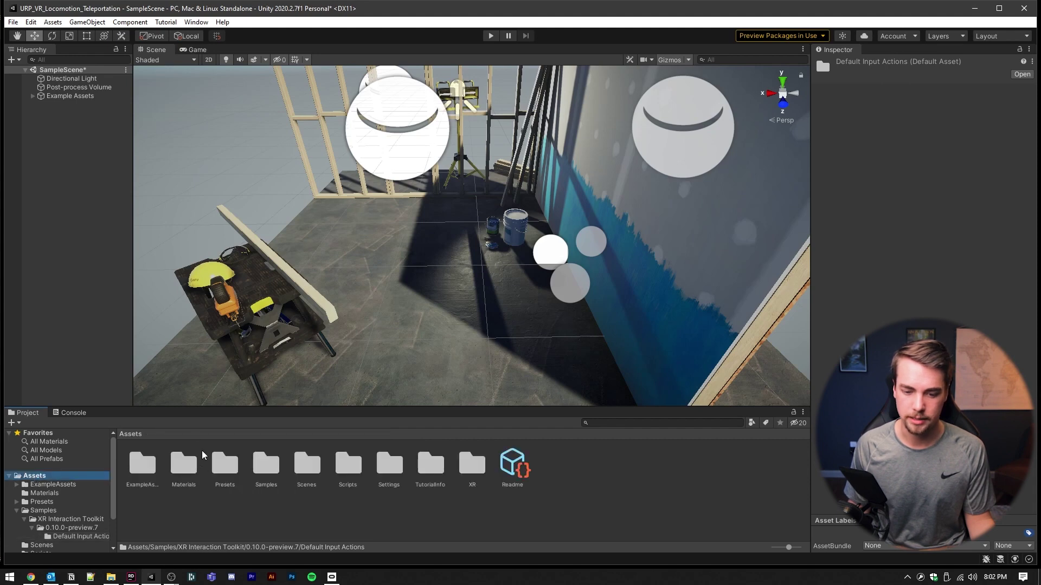
double_click(258, 475)
double_click(152, 469)
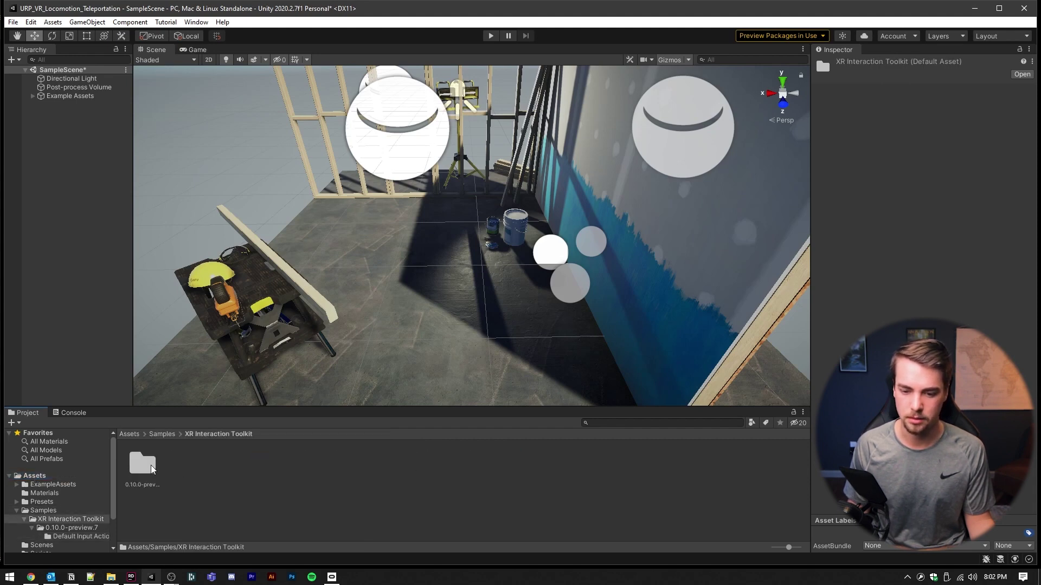
double_click(139, 471)
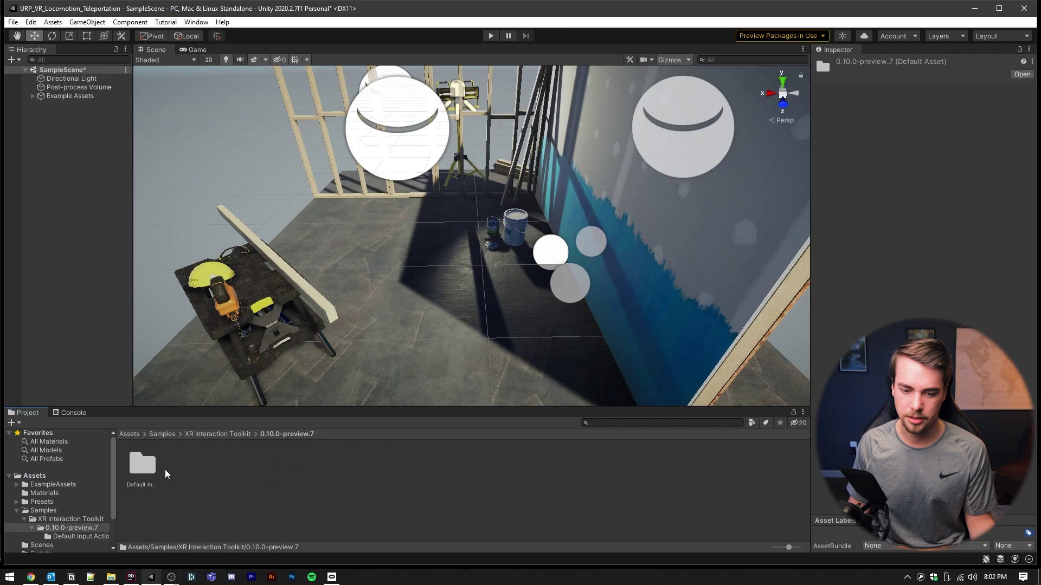
double_click(144, 466)
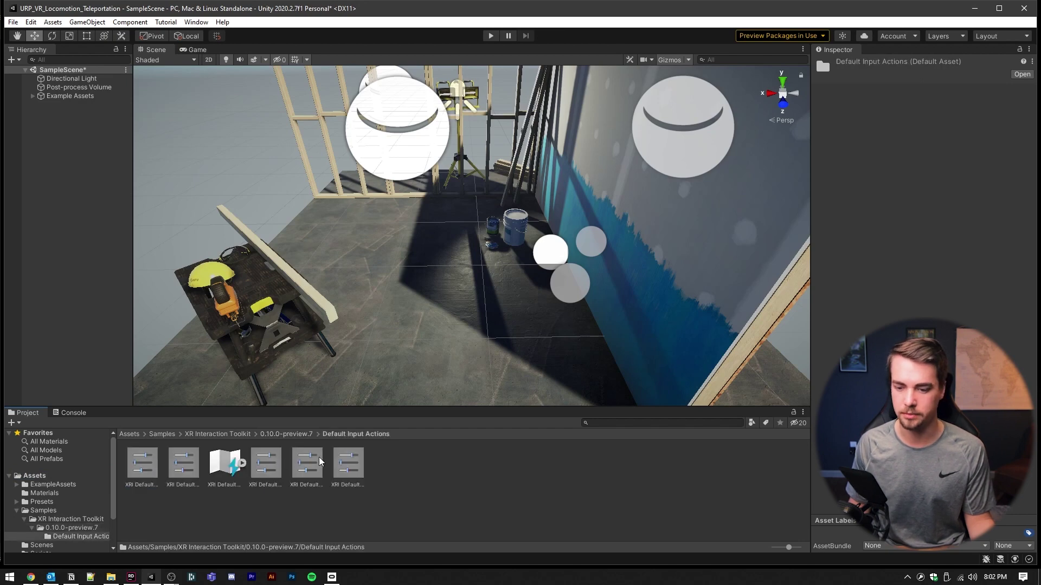
Make XRI Default Continuous Move and another XRI preset their components' defaults
click(142, 464)
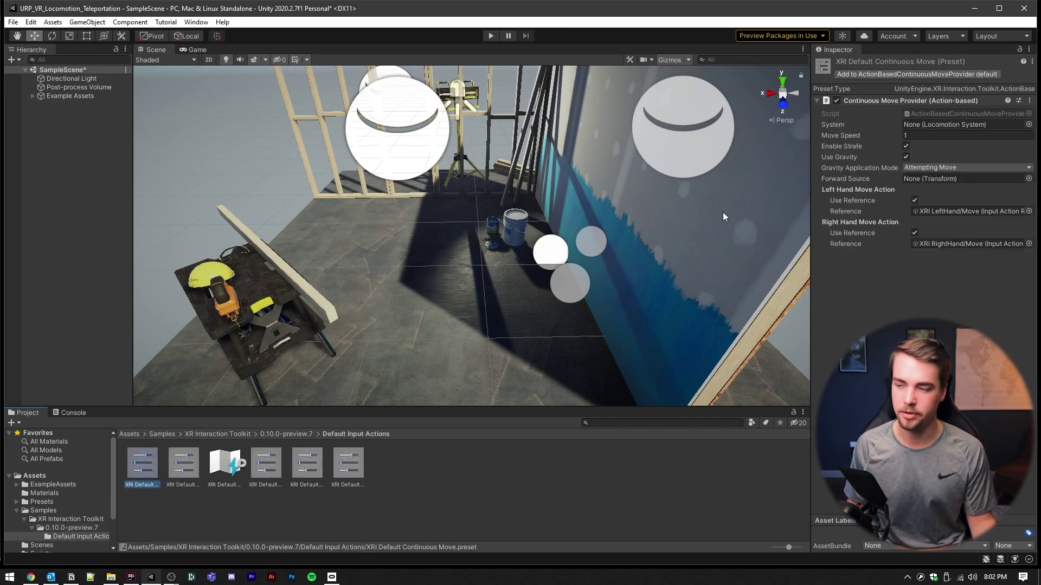
click(916, 74)
click(265, 463)
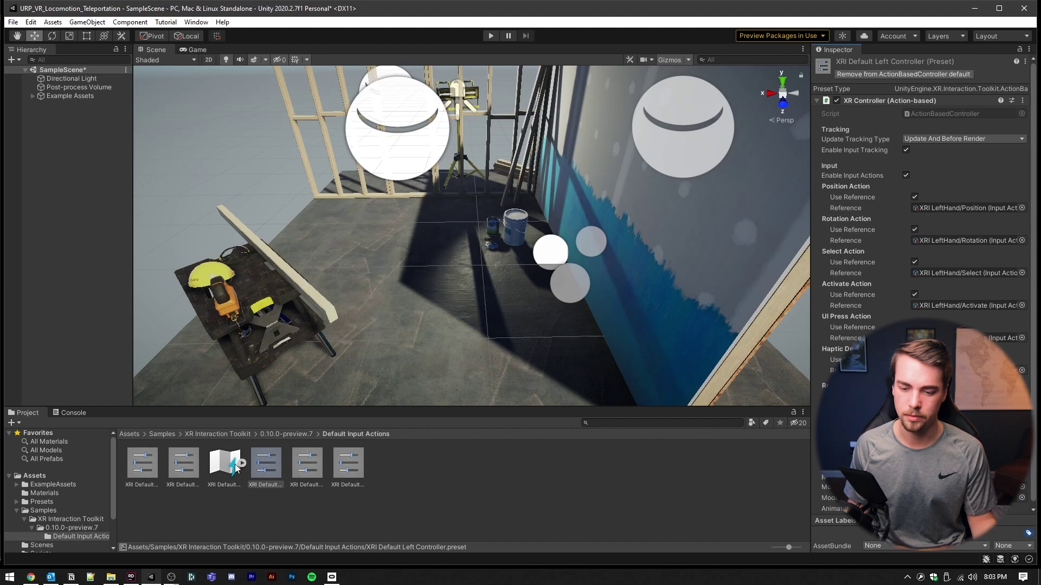
click(302, 470)
click(943, 75)
click(346, 469)
click(116, 298)
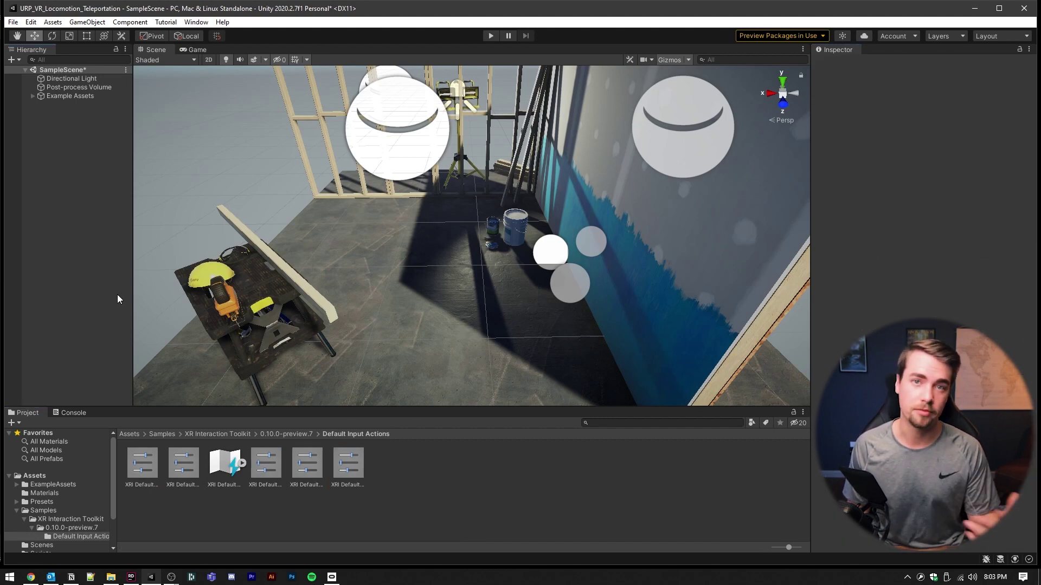
Add a Room-Scale XR Rig (Action-based) to the Hierarchy
right_click(66, 192)
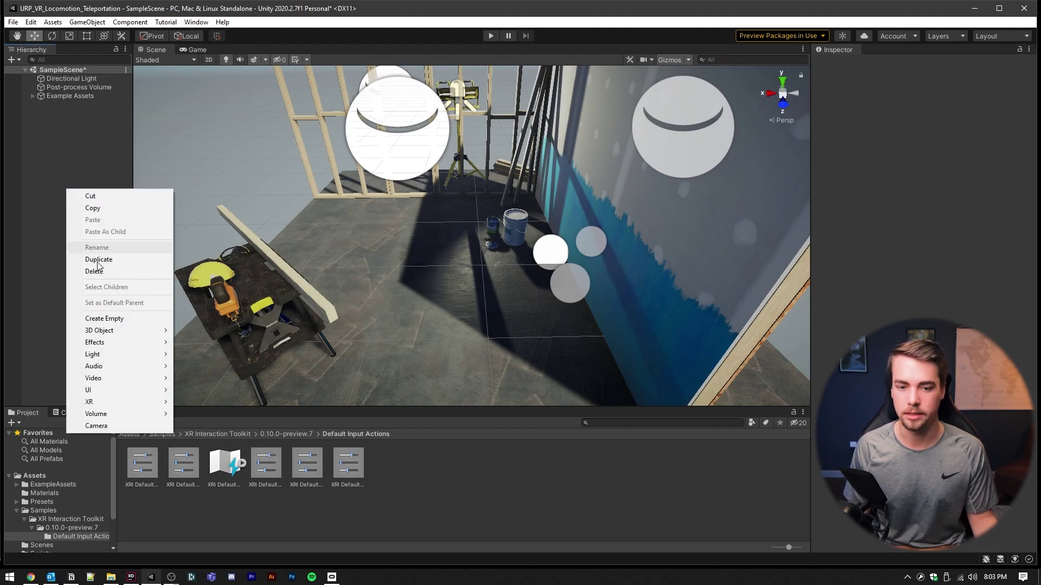
mouse_move(135, 402)
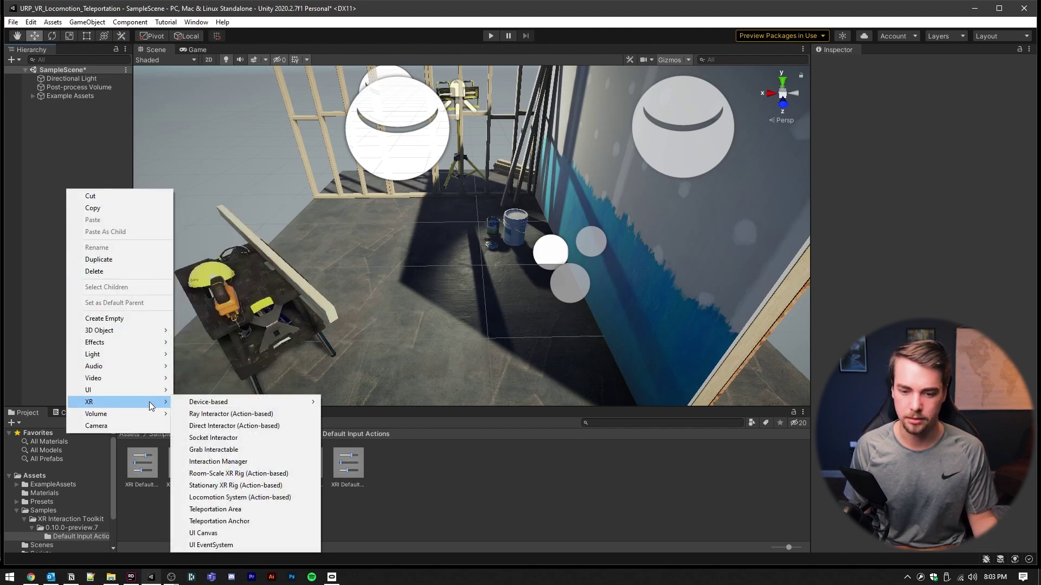
click(257, 475)
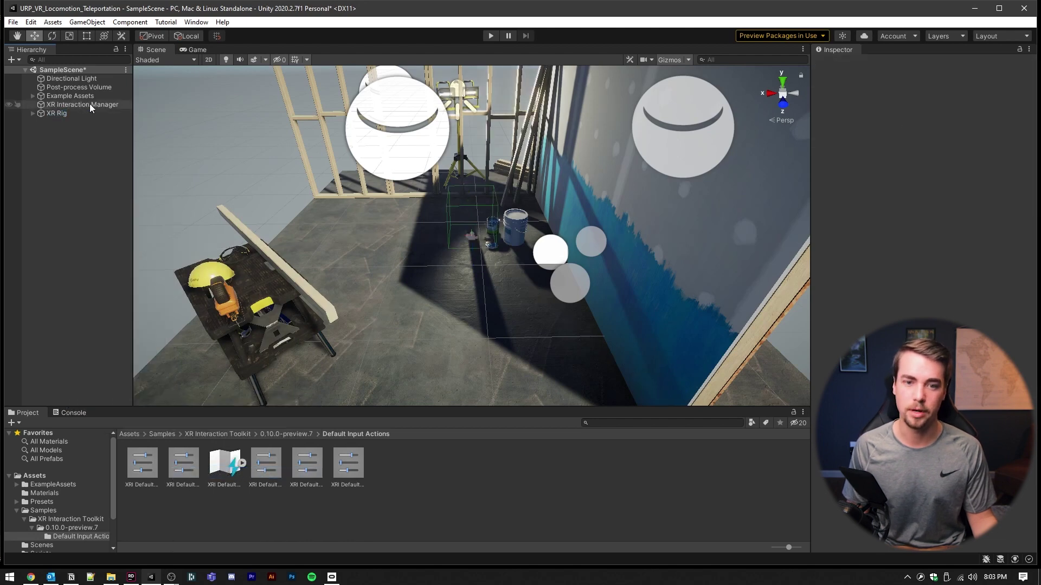
Expand XR Rig and Camera Offset to reveal the camera and hands, then select XR Rig
click(33, 113)
click(40, 122)
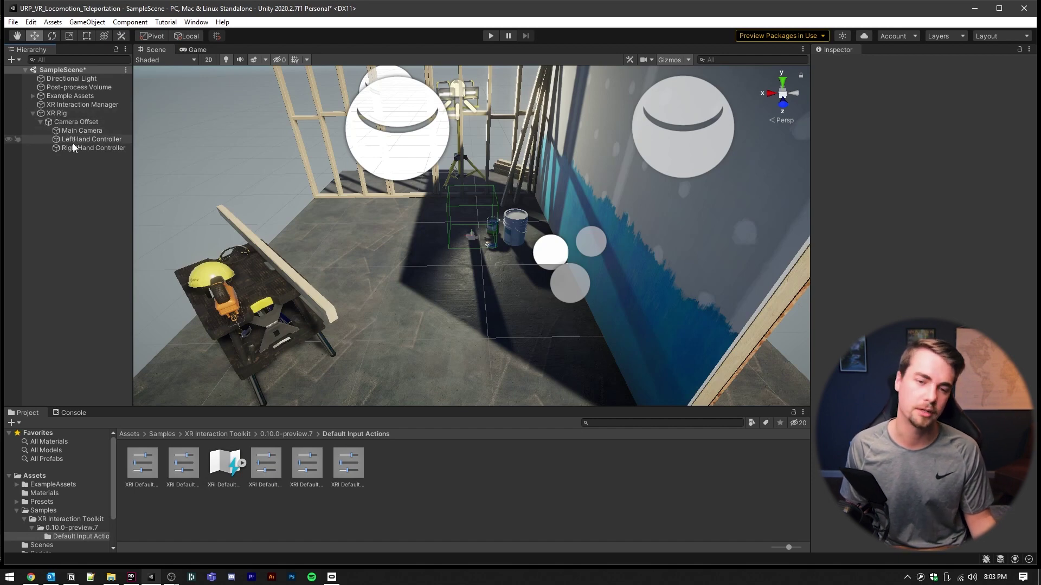
click(61, 114)
click(940, 220)
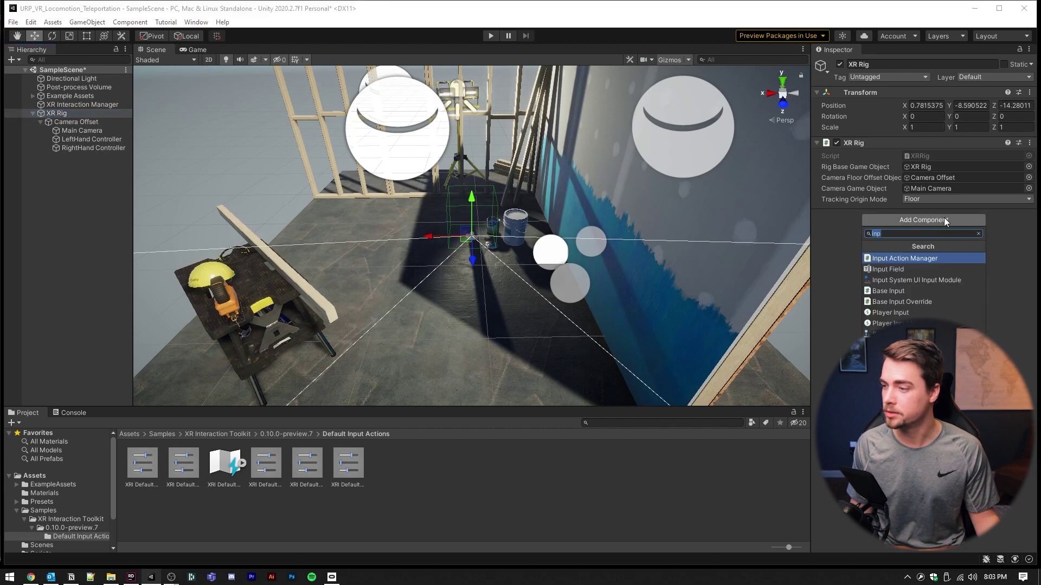
Add an Input Action Manager to the XR Rig using the XRI Default Input Actions asset
click(921, 258)
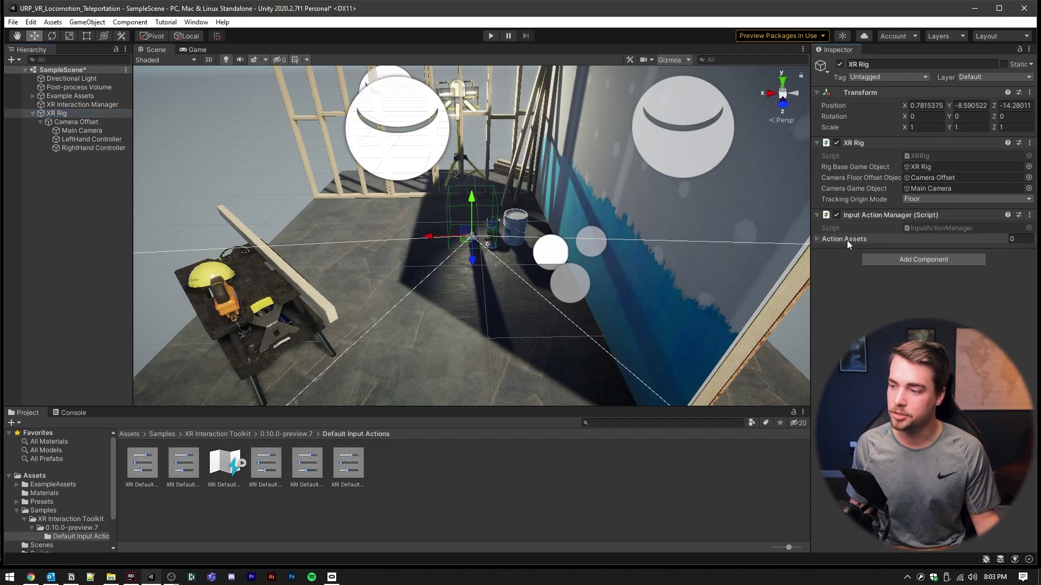
drag(227, 470, 869, 243)
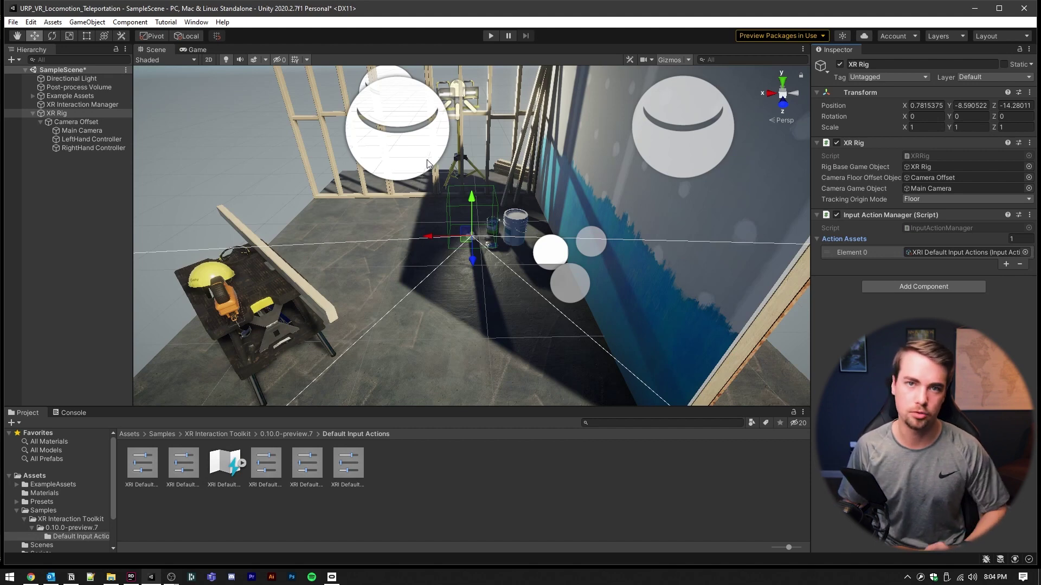
click(76, 139)
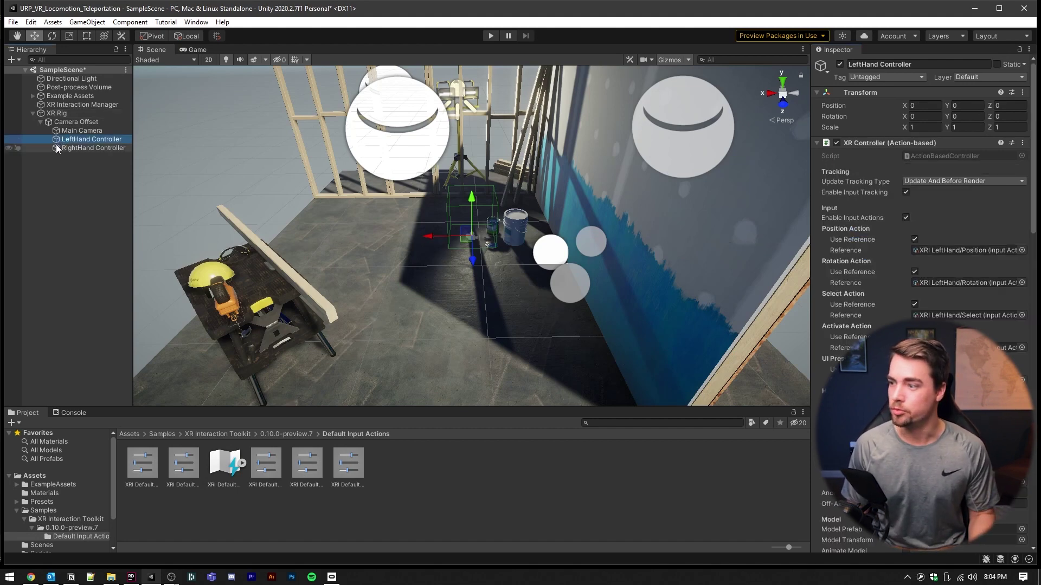
click(57, 113)
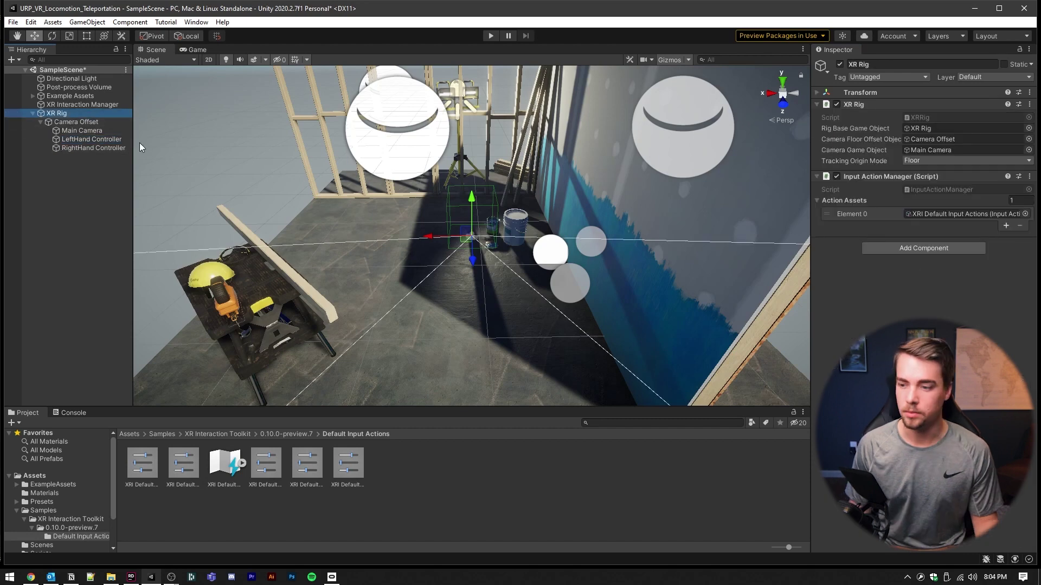
Create an action-based Locomotion System under the XR Rig and assign XR Rig to its field
right_click(62, 117)
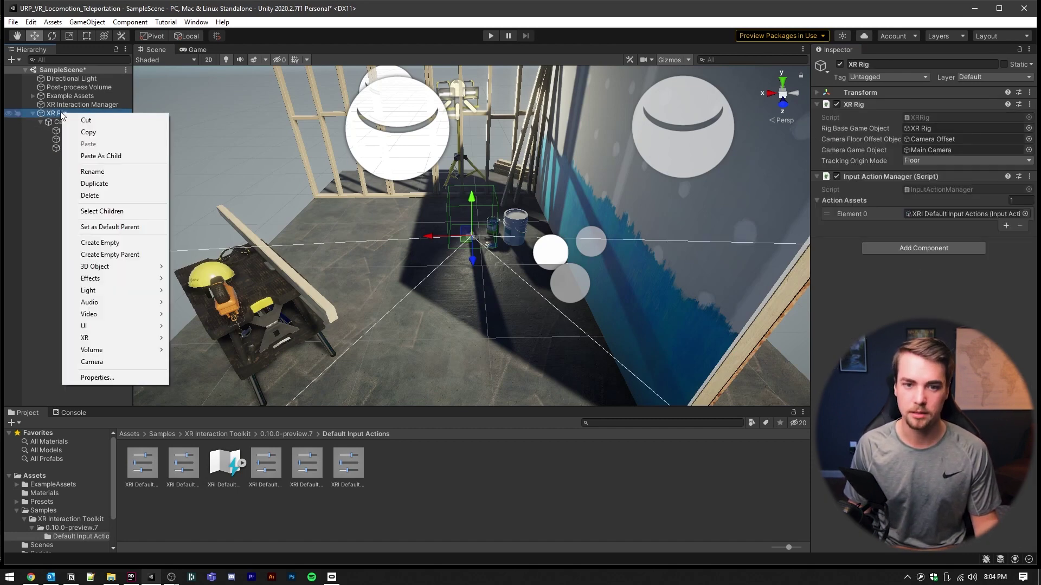
mouse_move(120, 338)
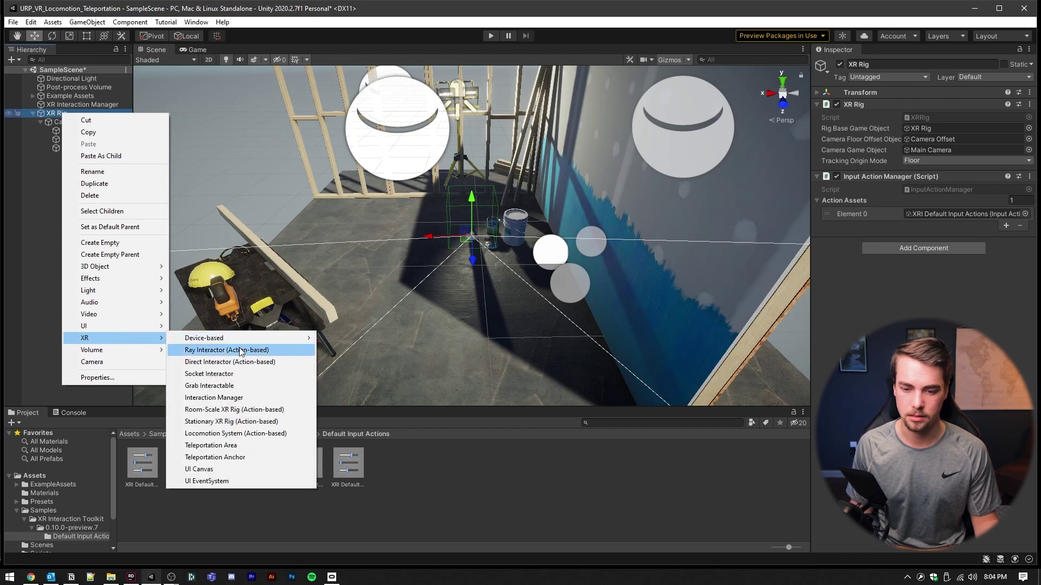
click(266, 438)
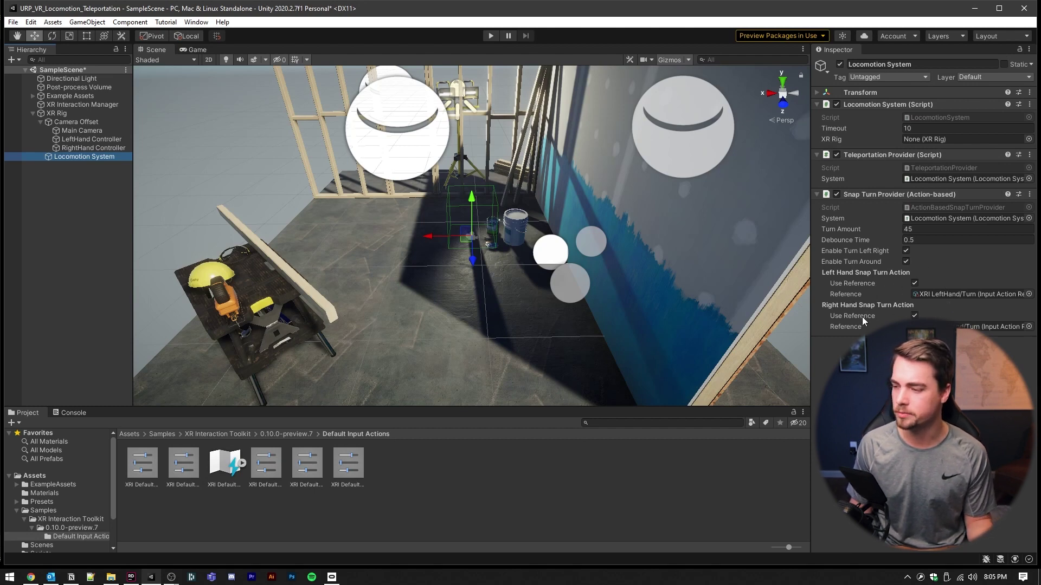
click(914, 283)
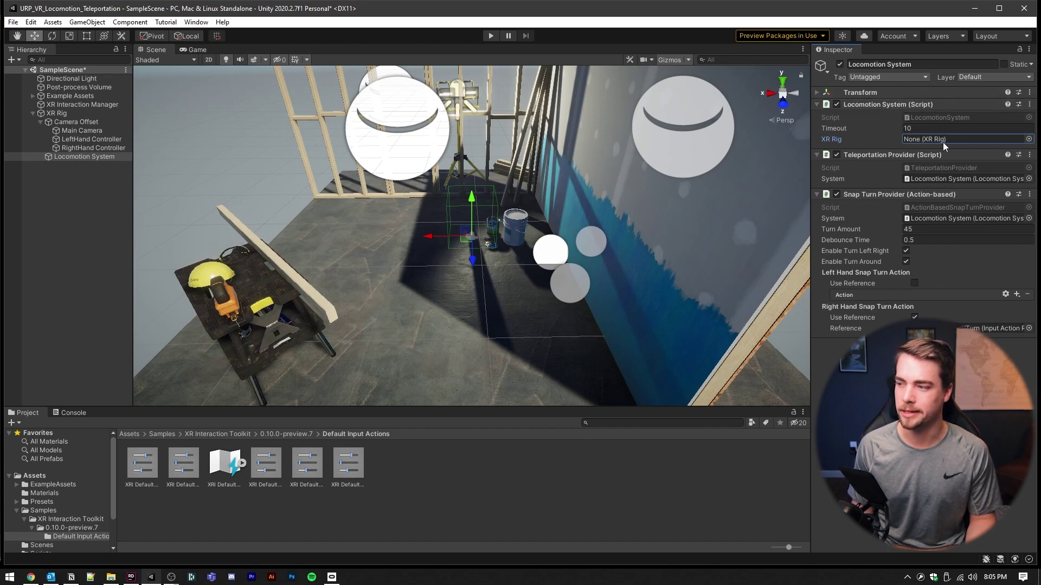
drag(57, 113, 908, 143)
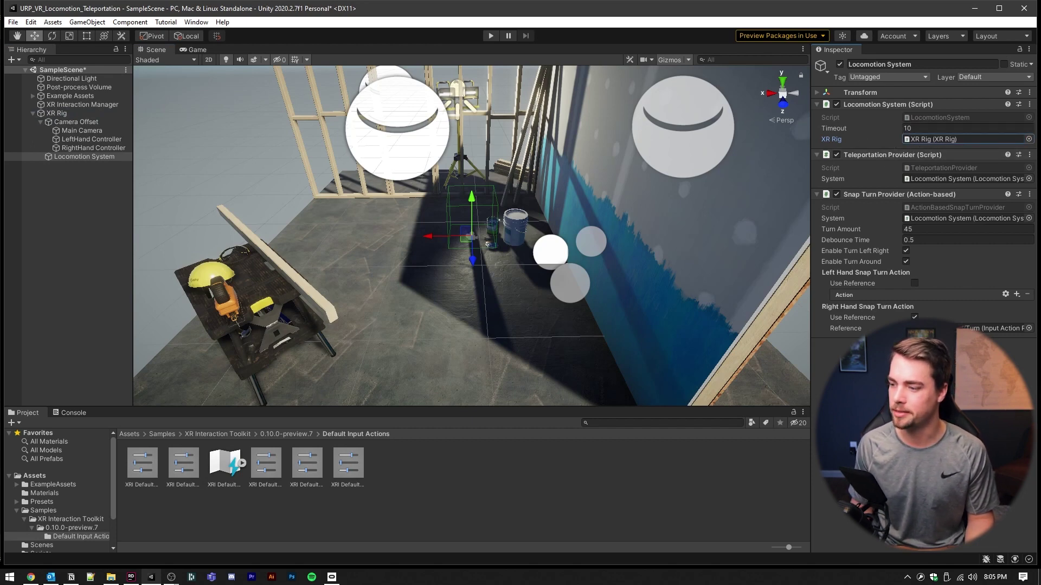
double_click(933, 140)
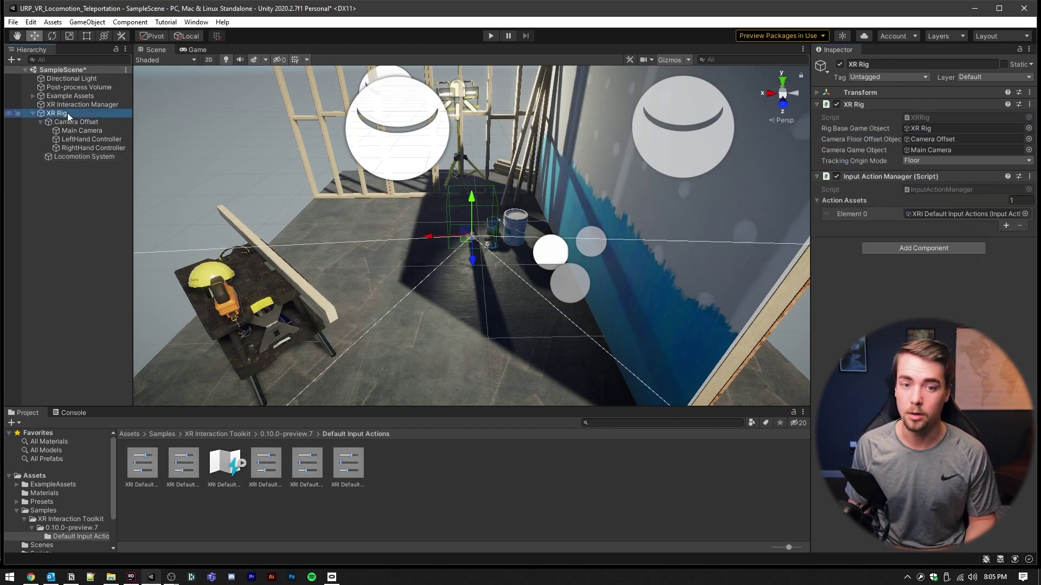
Reset the XR Rig's Transform to position 0,0,0, rotation 0 and scale 1
click(817, 104)
click(817, 92)
right_click(916, 93)
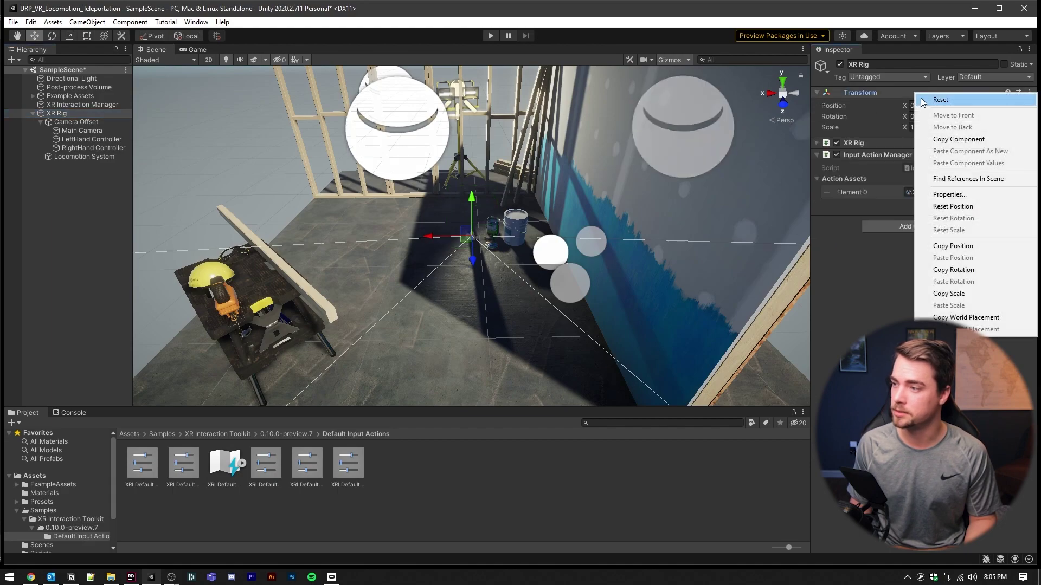
click(941, 100)
alt+drag(575, 271, 461, 281)
Expand Example Assets and select the Workshop Set
click(91, 139)
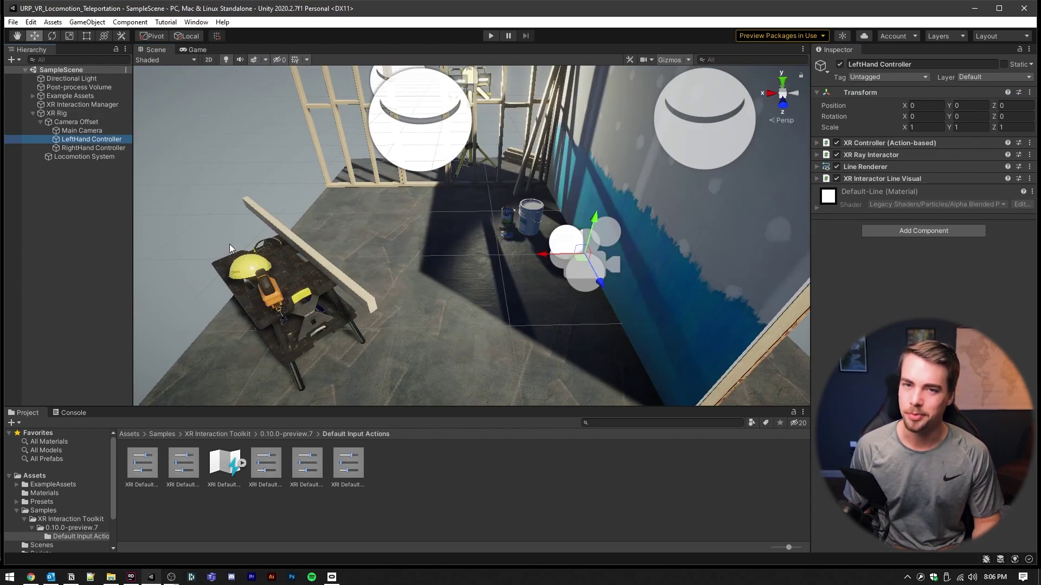
click(415, 263)
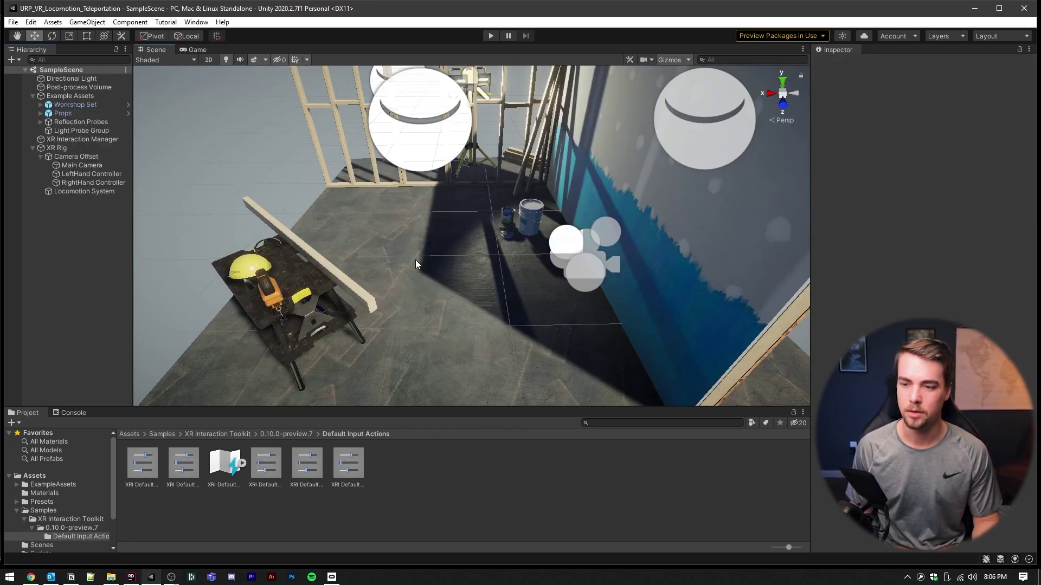
click(435, 269)
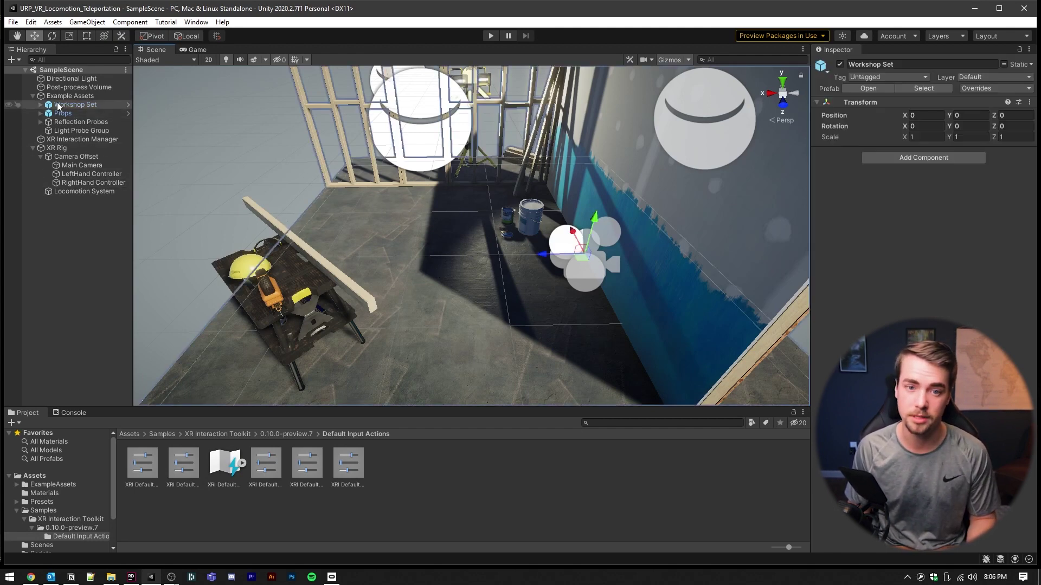
Add a Teleportation Area component to the Workshop Set's Ground object
click(40, 104)
click(72, 122)
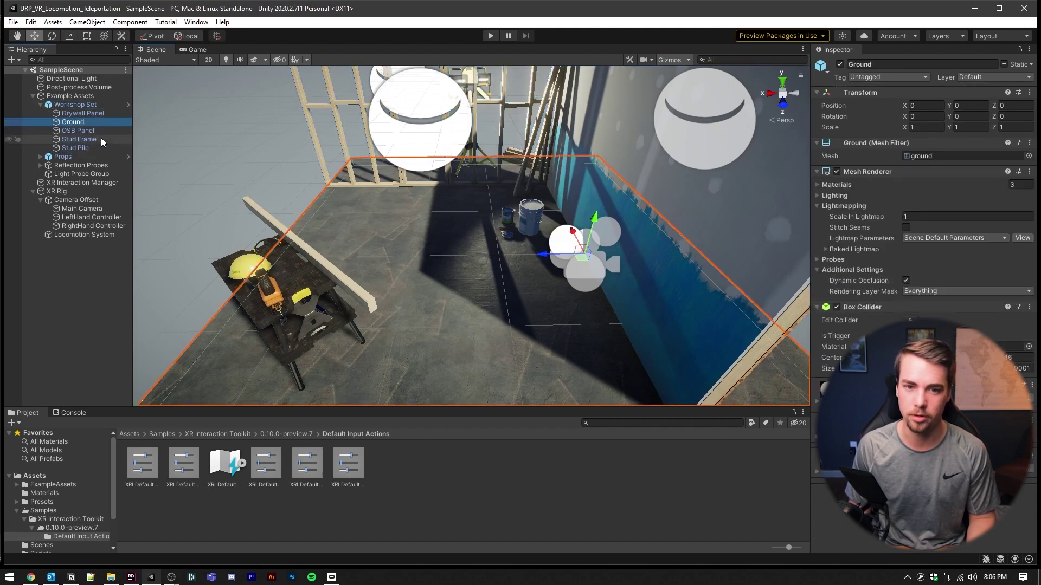
ctrl+click(986, 195)
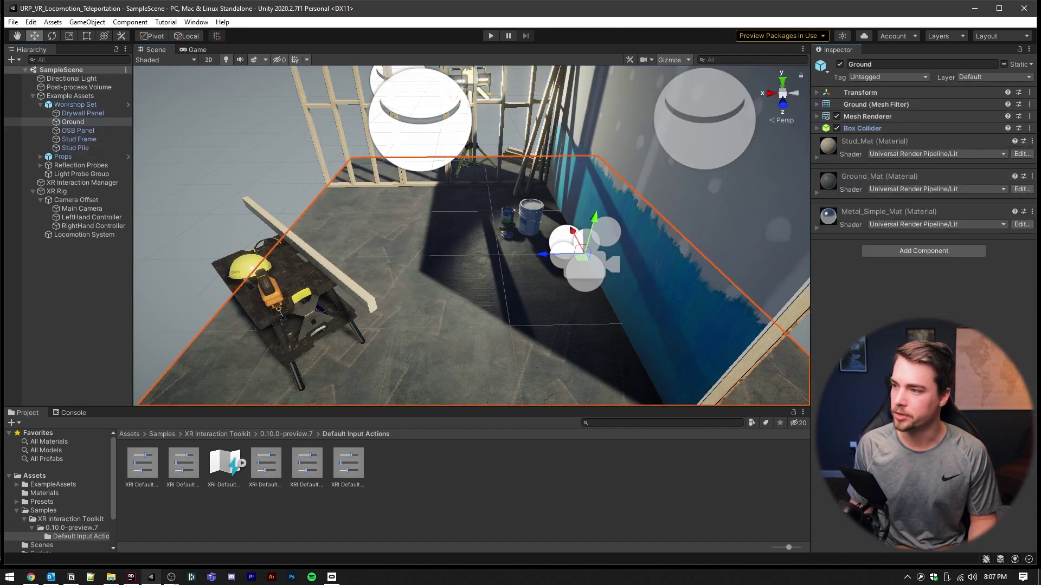
click(905, 254)
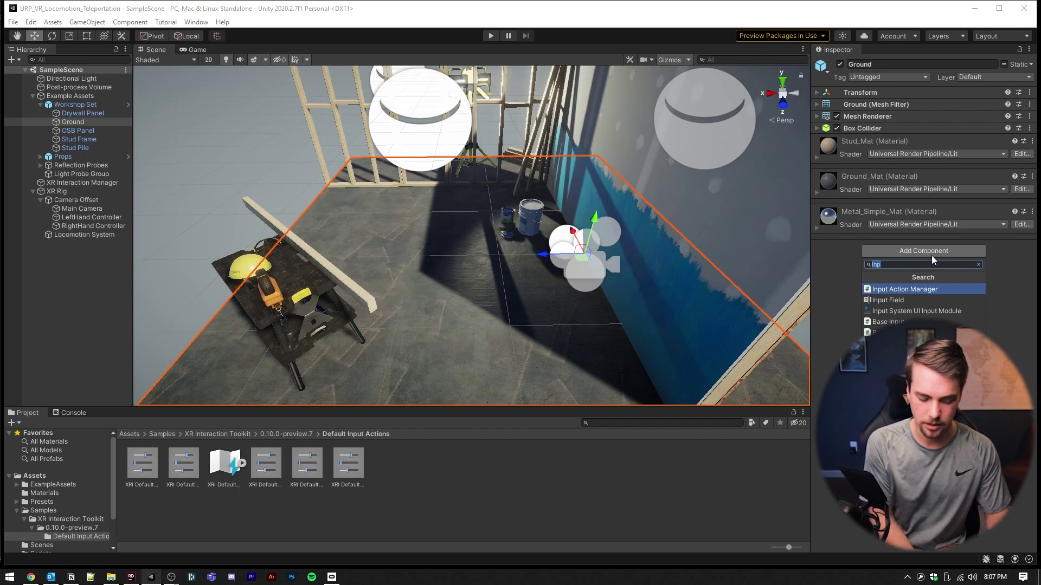
text(tel)
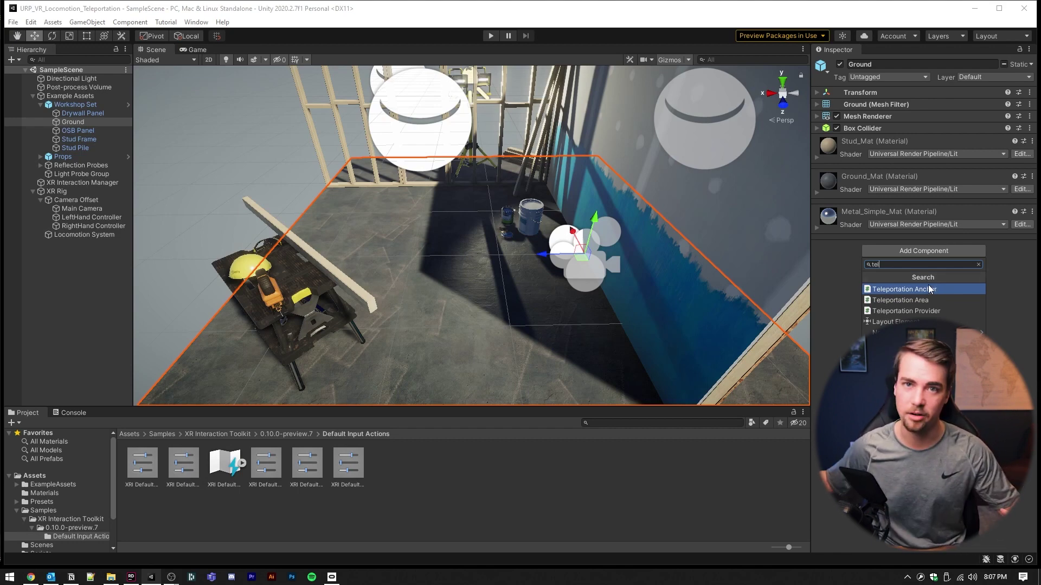
click(900, 299)
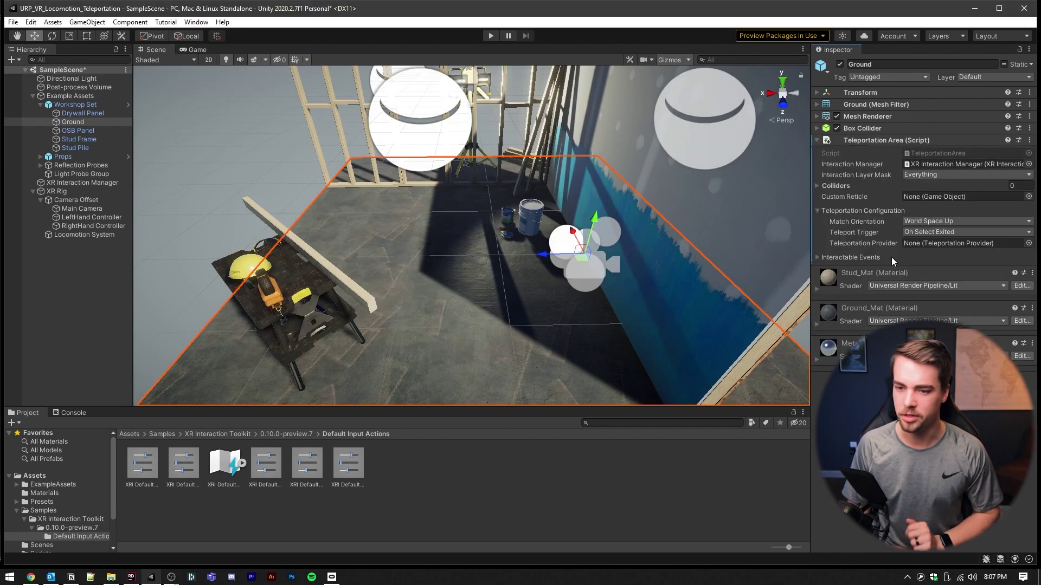